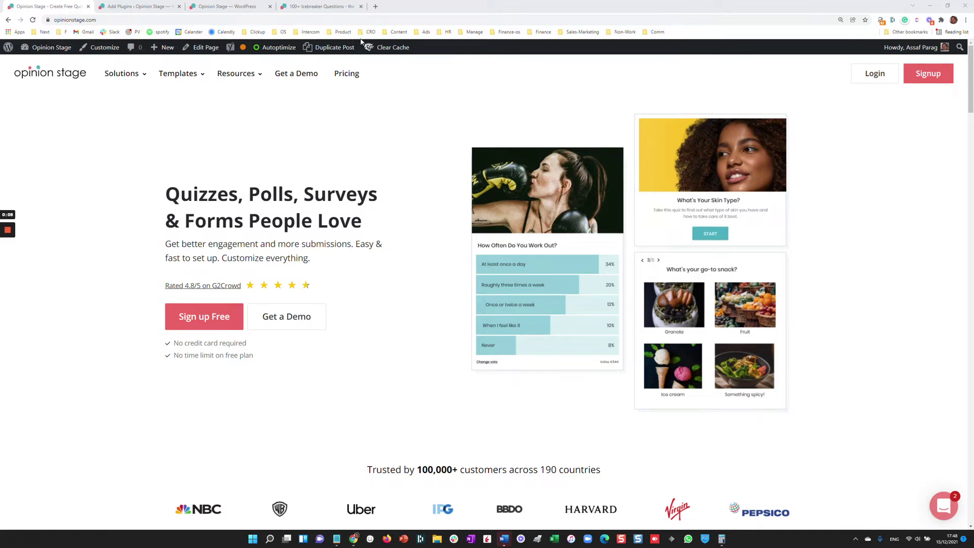
- Switch from the Opinion Stage homepage to the WordPress Add Plugins tab
click(136, 6)
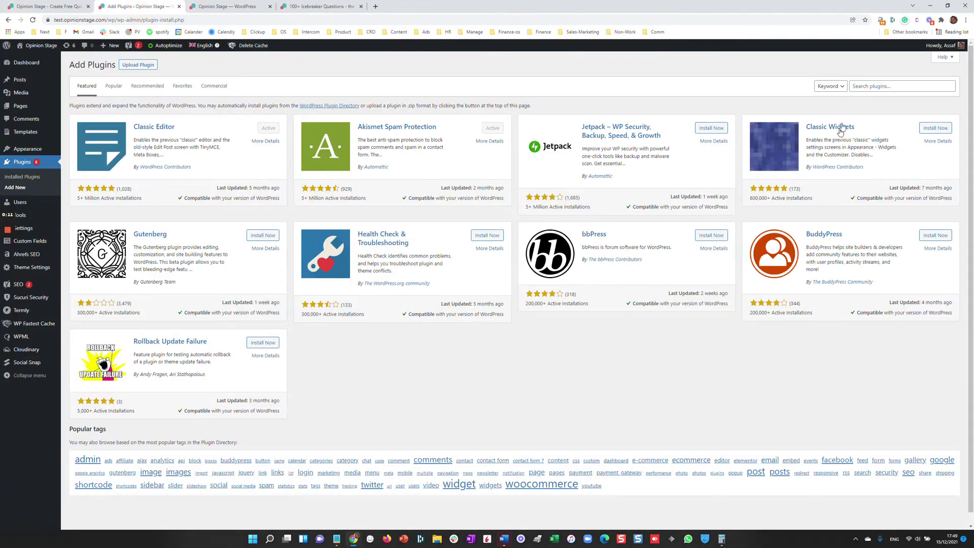
- Search for 'opinion stage', activate the plugin, and start a new account from its getting-started page
text(opinion stage)
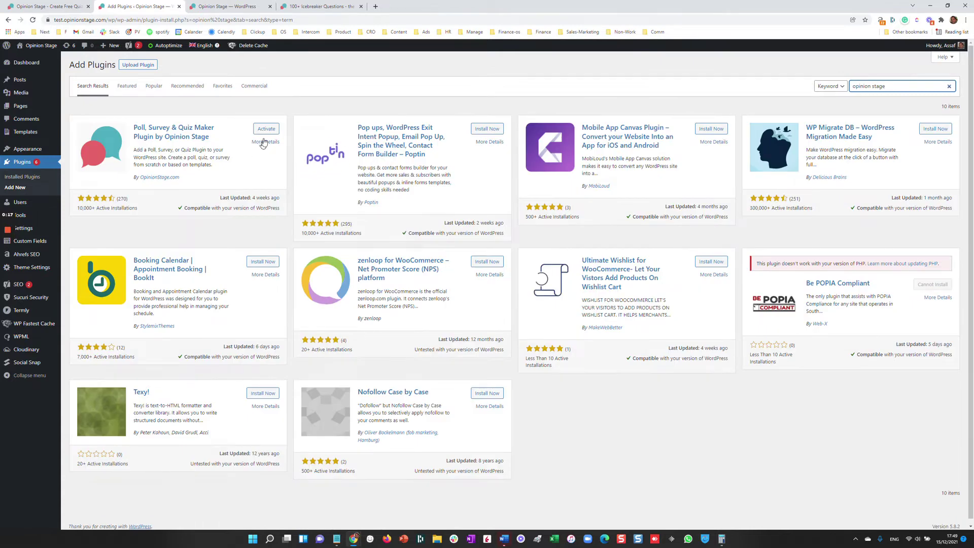
click(265, 129)
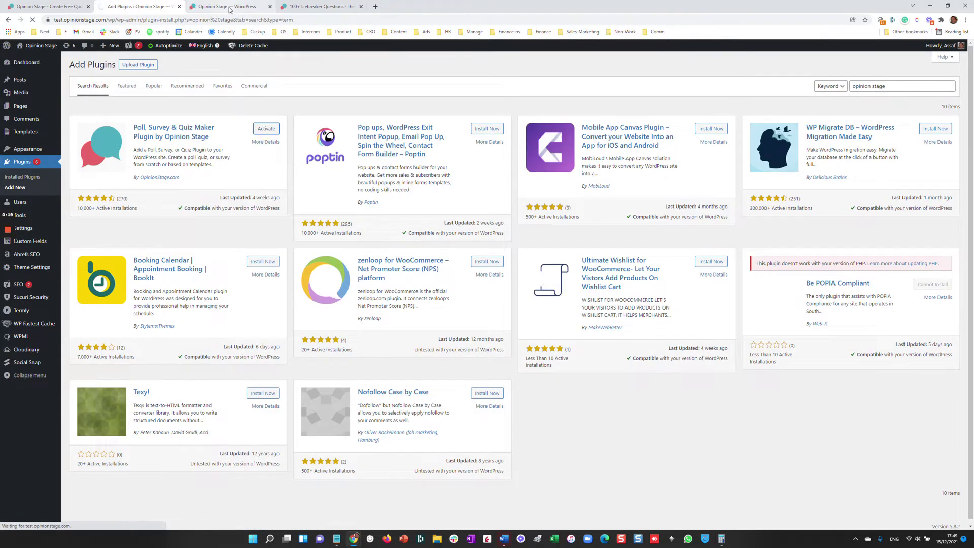
click(228, 6)
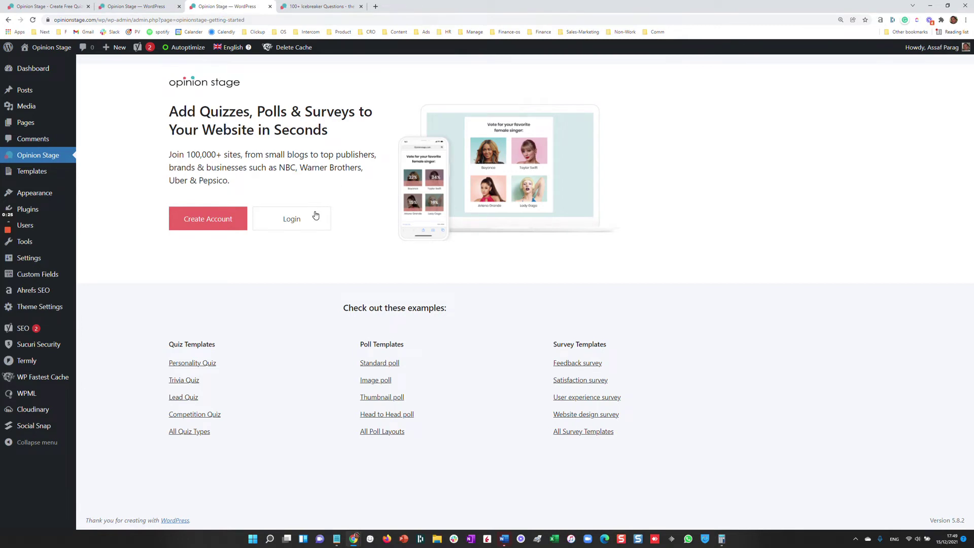
click(197, 229)
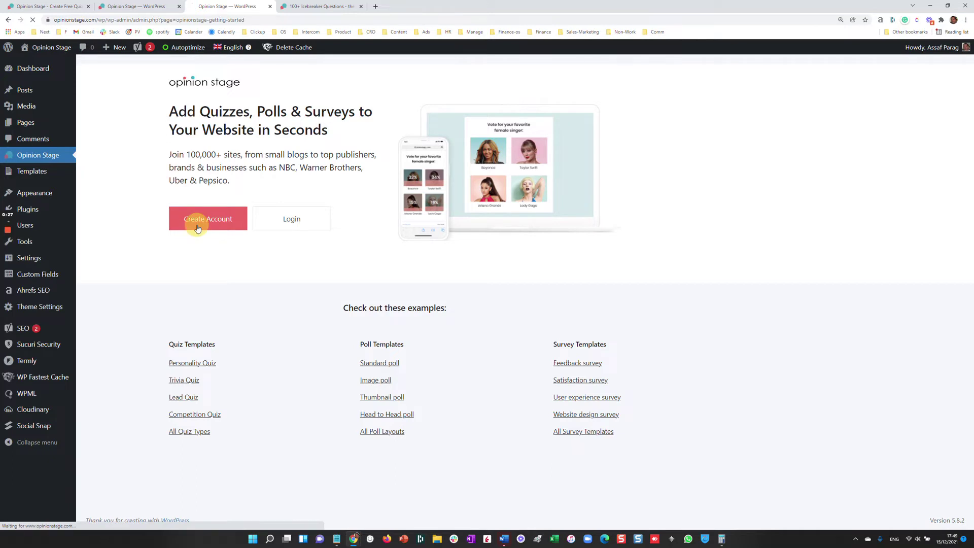
click(443, 142)
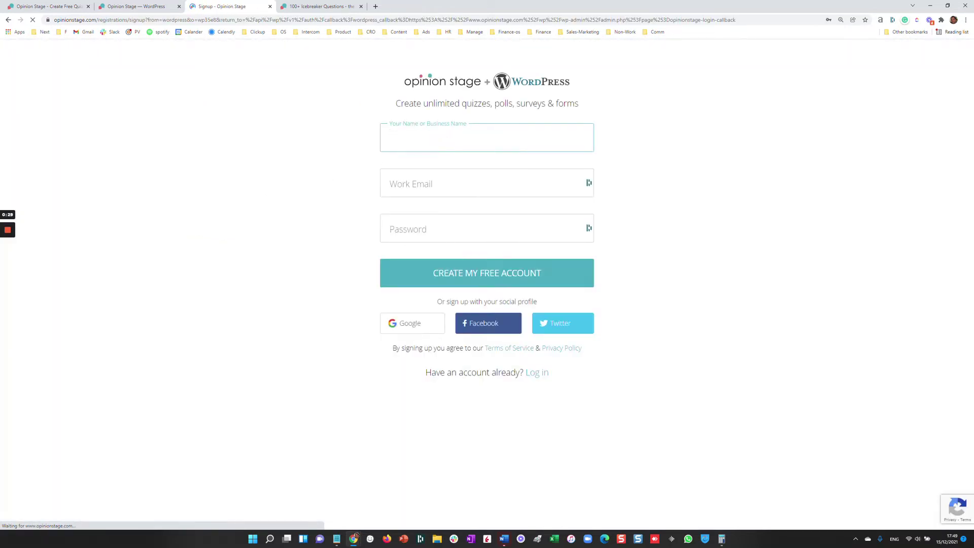
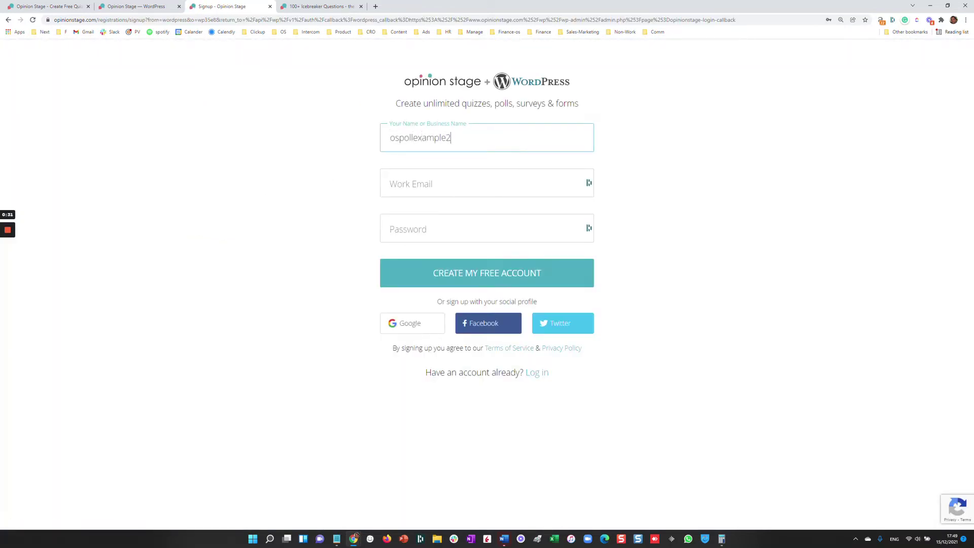
- Sign up with a business name, a matching Gmail address and a password, then create the free account
key(ctrl+a)
key(ctrl+c)
key(Tab)
key(ctrl+v)
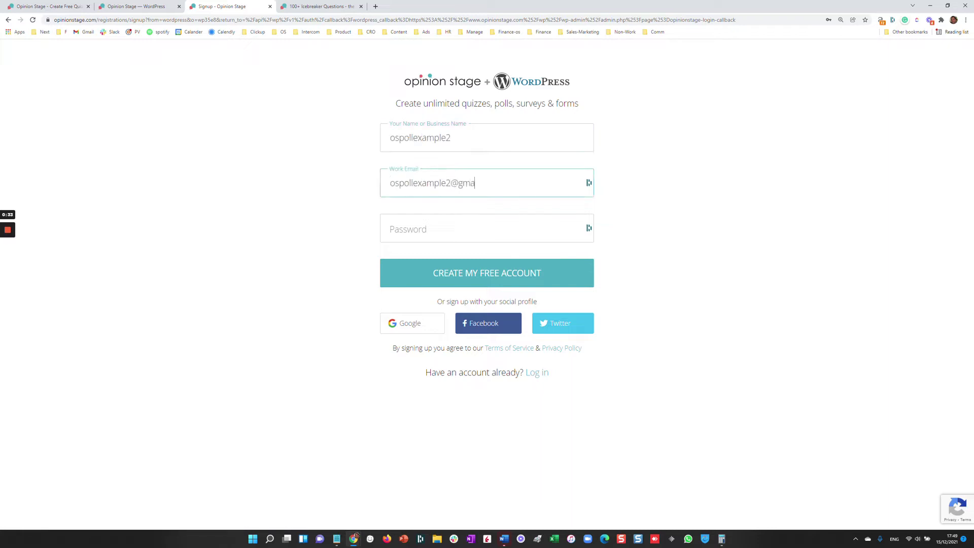
key(Tab)
key(ctrl+v)
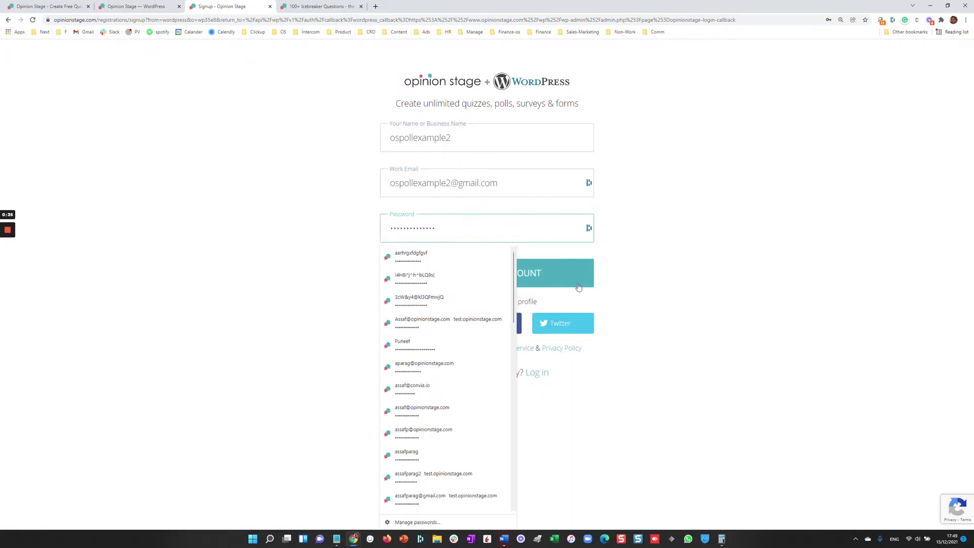
click(563, 279)
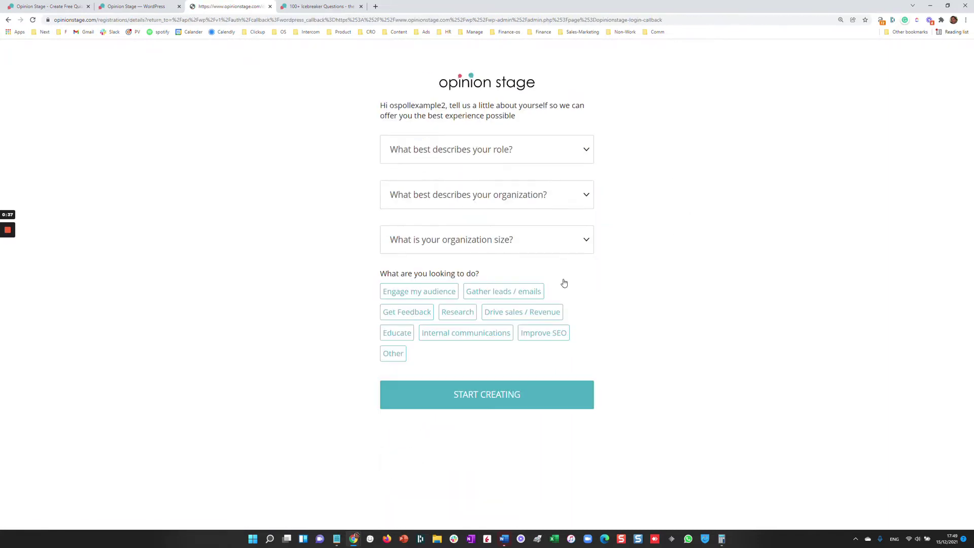
- Set the role to Content creator, organization type to Publisher and size to 2-10
click(489, 152)
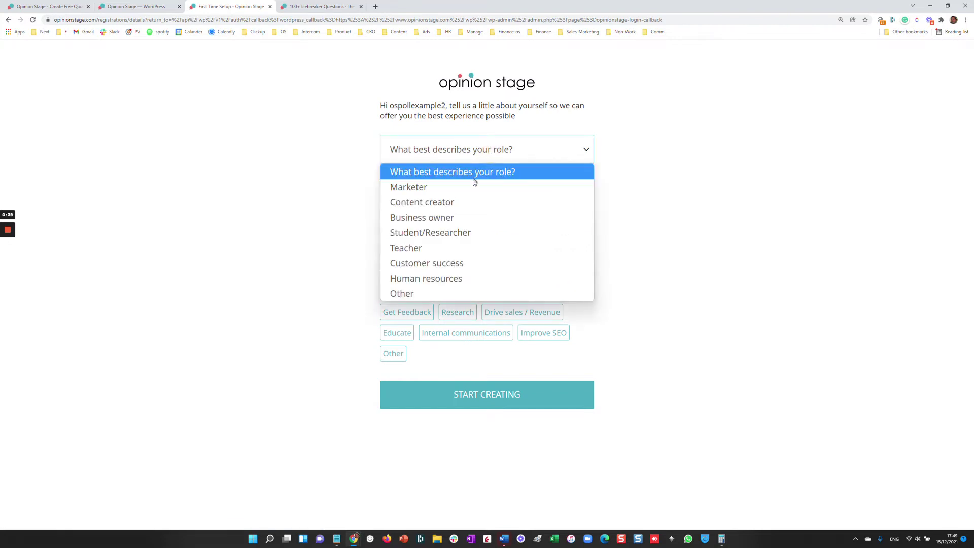
click(470, 201)
click(459, 196)
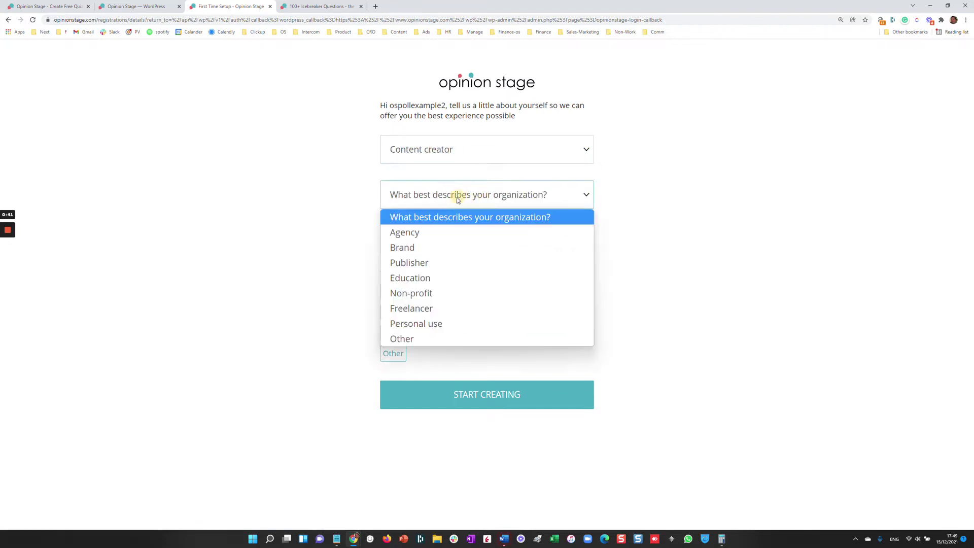
click(446, 260)
click(418, 244)
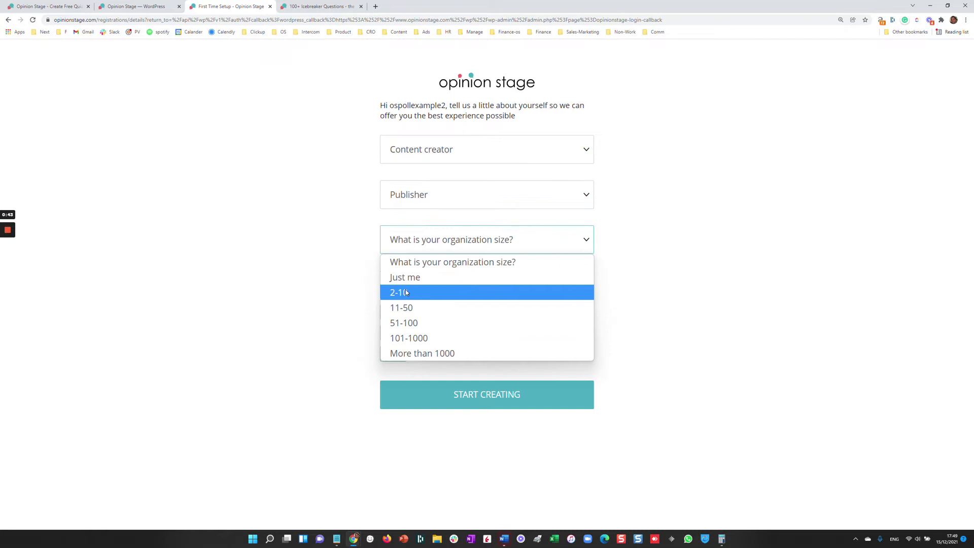
click(433, 291)
- Pick the goals Engage my audience, Gather leads / emails and Improve SEO, then finish onboarding
click(431, 292)
click(480, 297)
click(533, 334)
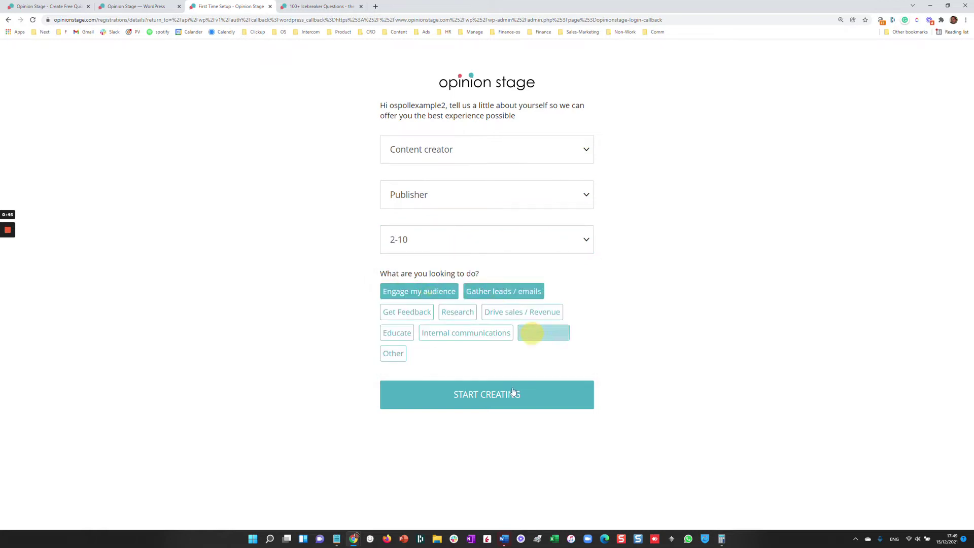
click(478, 401)
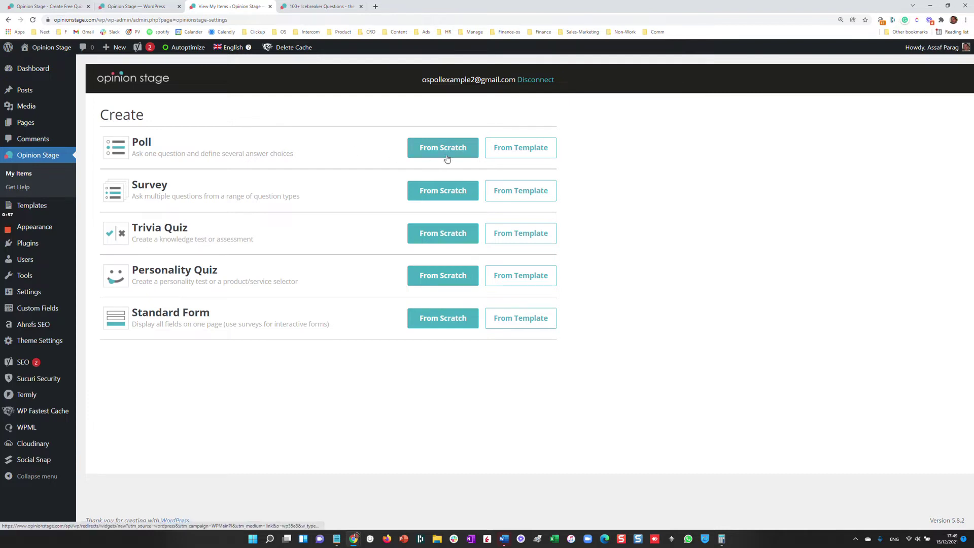
click(513, 153)
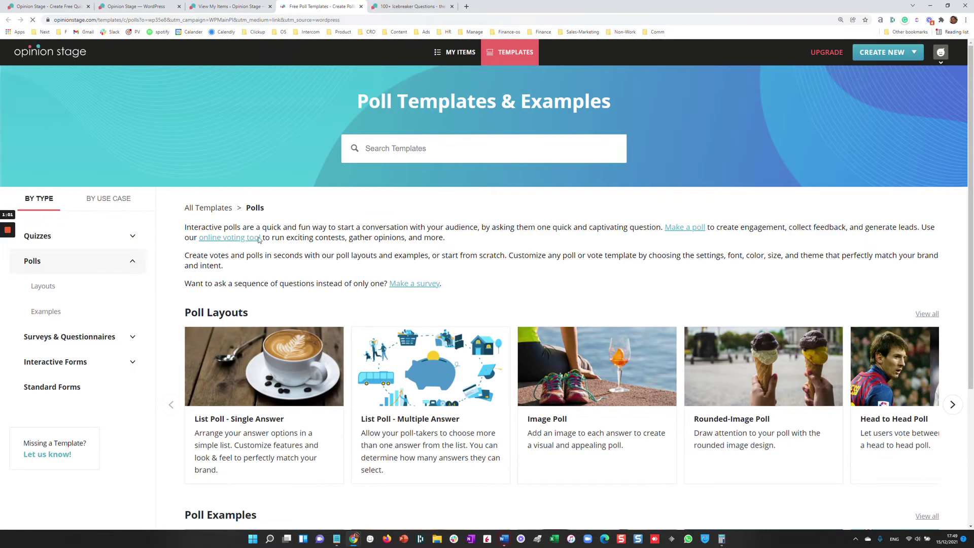
- Open the List Poll - Single Answer template and cast a sample vote for cappuccino
click(258, 347)
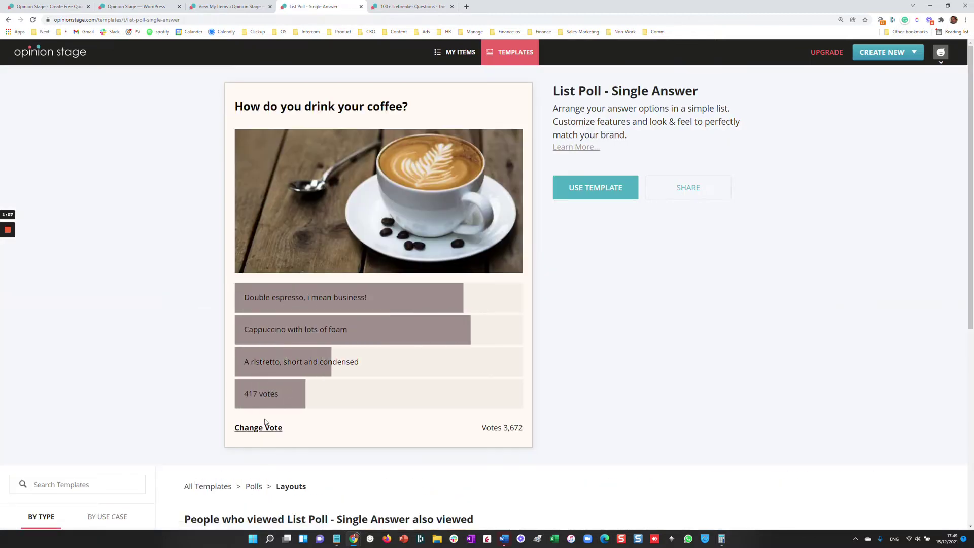
click(259, 427)
click(388, 331)
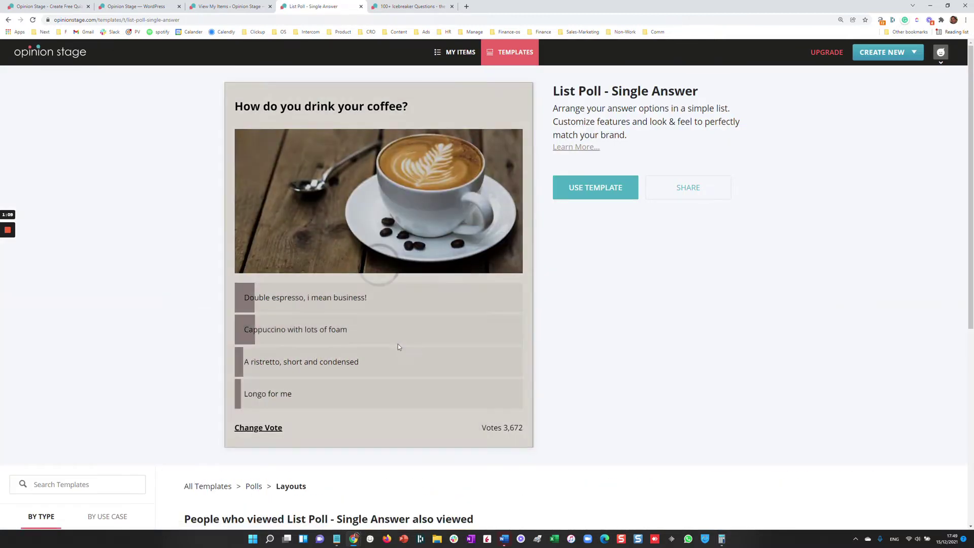
scroll(398, 344, down, 4)
- Open the Image Poll template and vote for the Greats The Court sneaker
click(456, 360)
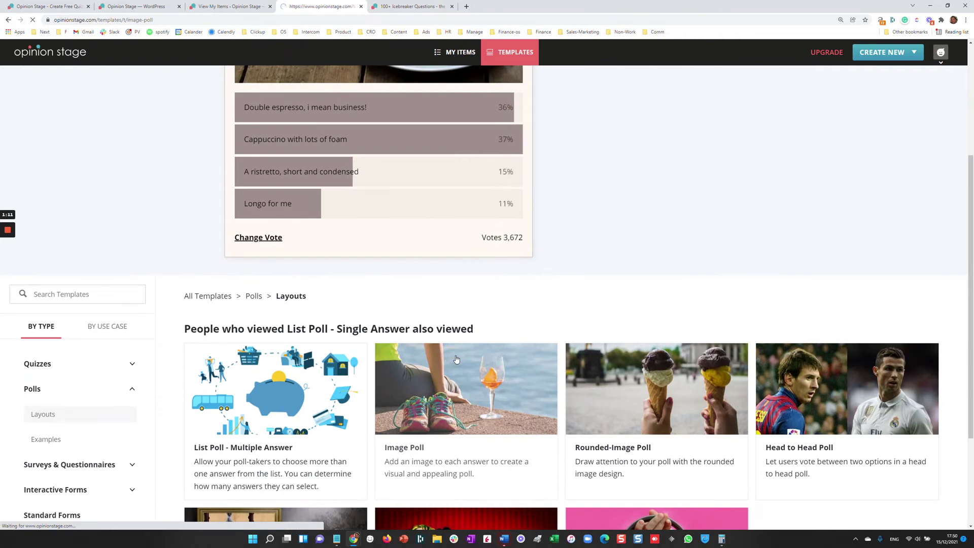
click(270, 457)
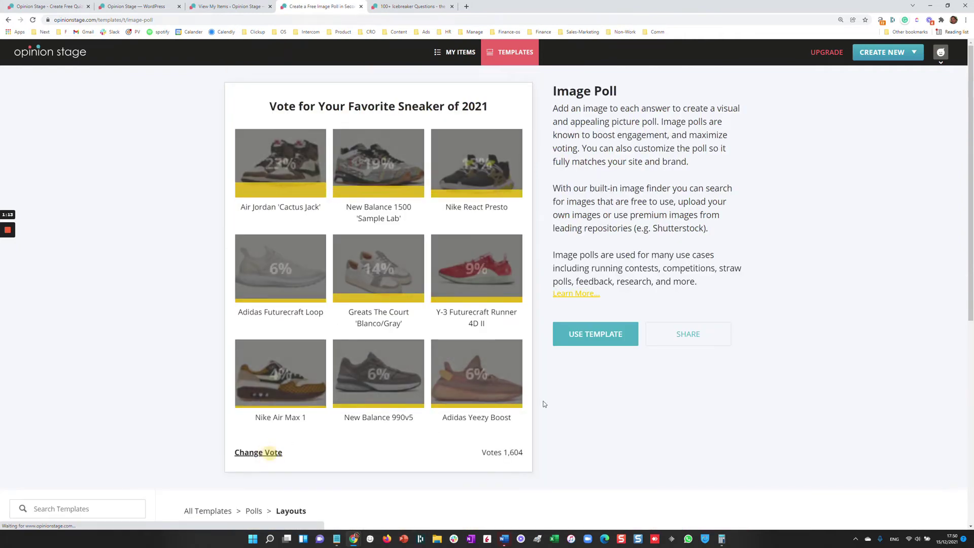
click(388, 315)
scroll(428, 341, down, 5)
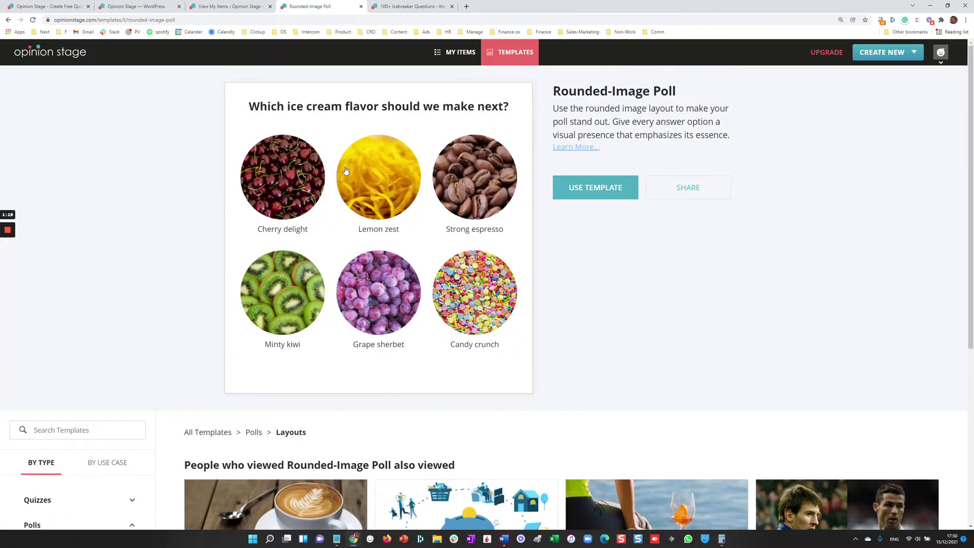
- Vote for Lemon zest in the Rounded-Image Poll sample, then open the Thumbnail Poll template
click(346, 170)
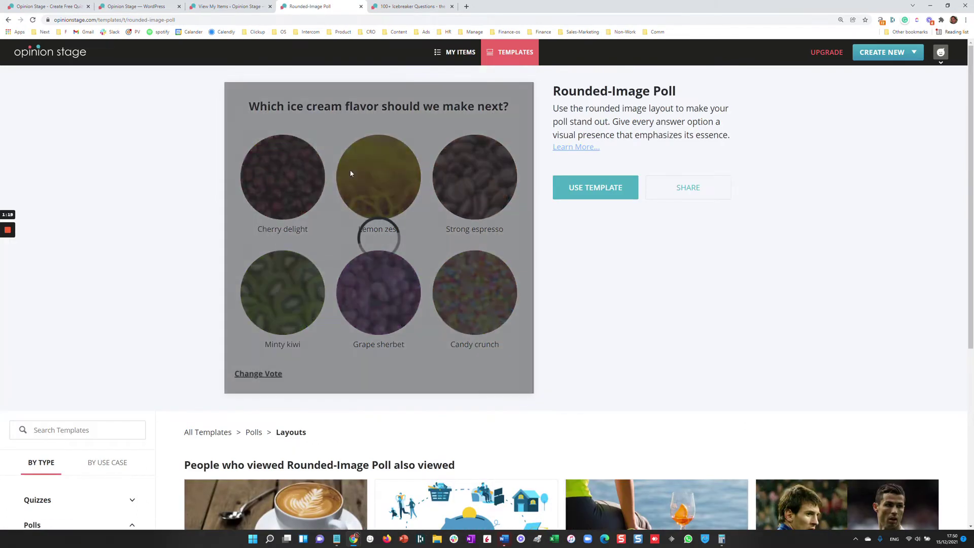
scroll(364, 323, down, 2)
scroll(364, 323, down, 3)
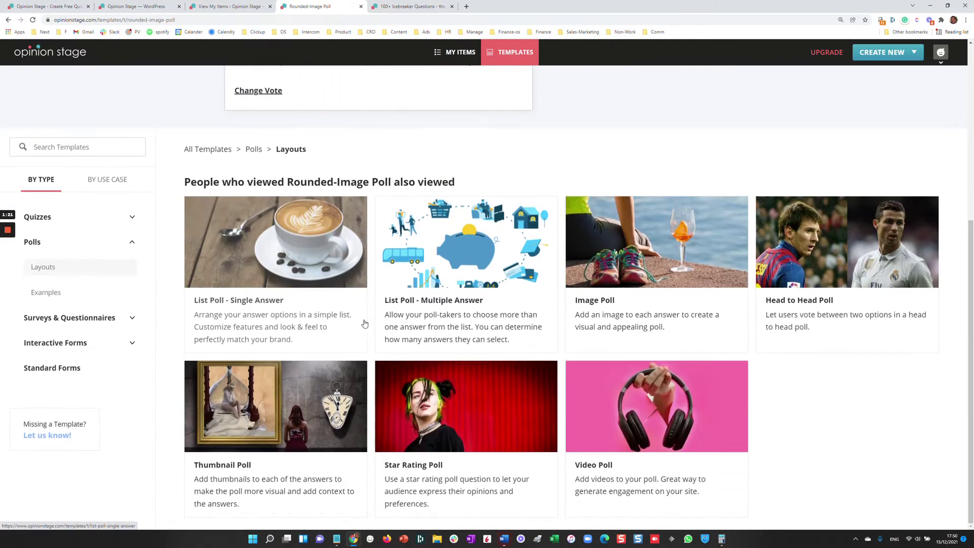
click(224, 466)
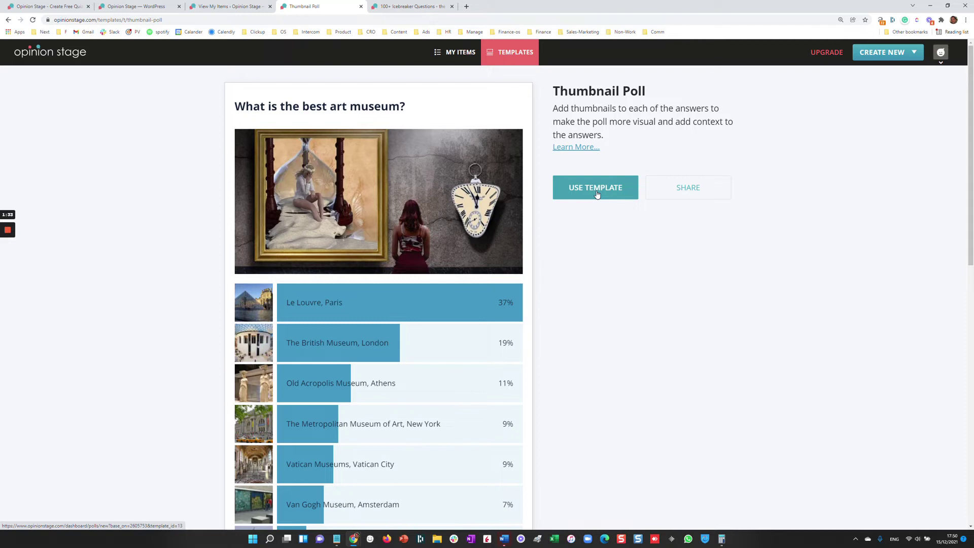
- Choose Poll from the Create New menu to open a blank poll editor
mouse_move(885, 55)
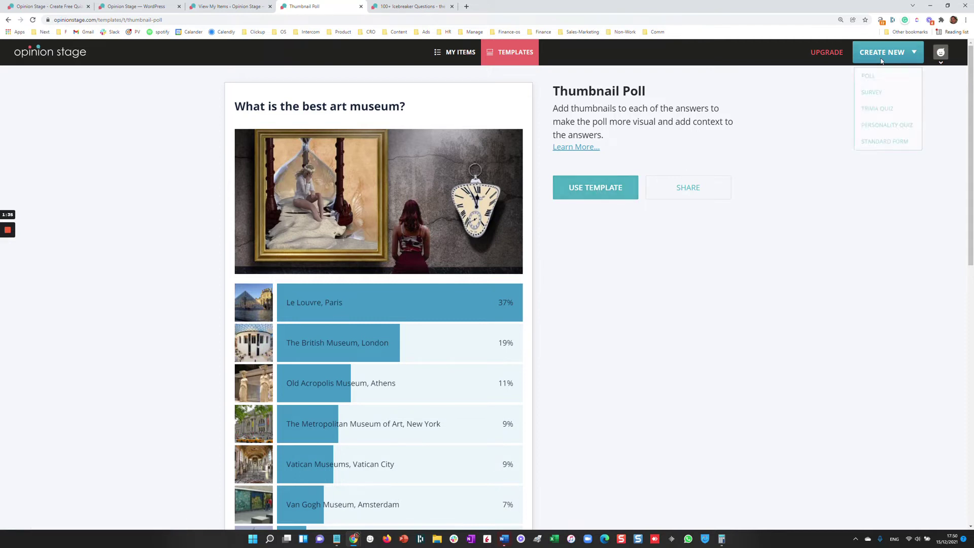
click(875, 75)
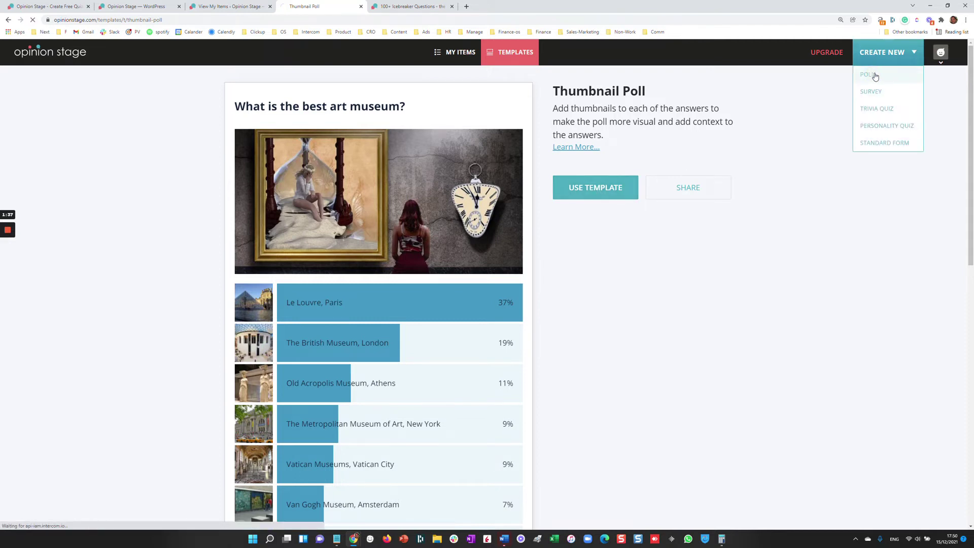
- Enter 'What is your favorite Italian food?' as the poll question and start adding an image
click(299, 144)
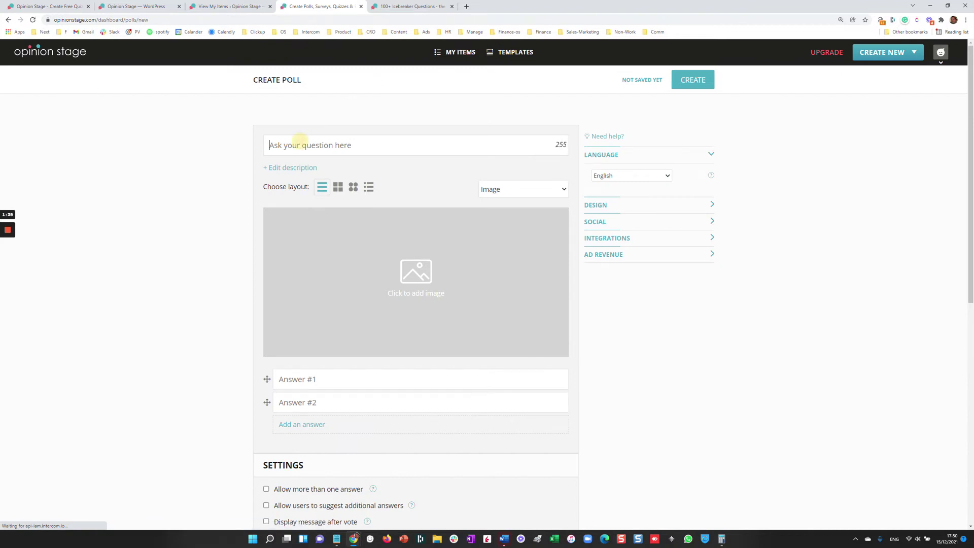
text(What is your fav)
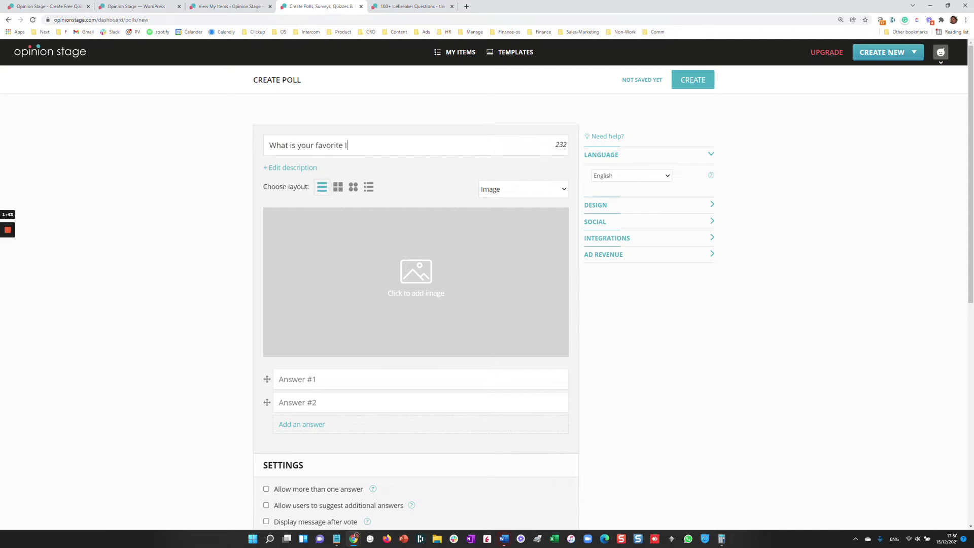
text(orite Ital)
key(BackSpace)
text(al)
click(425, 267)
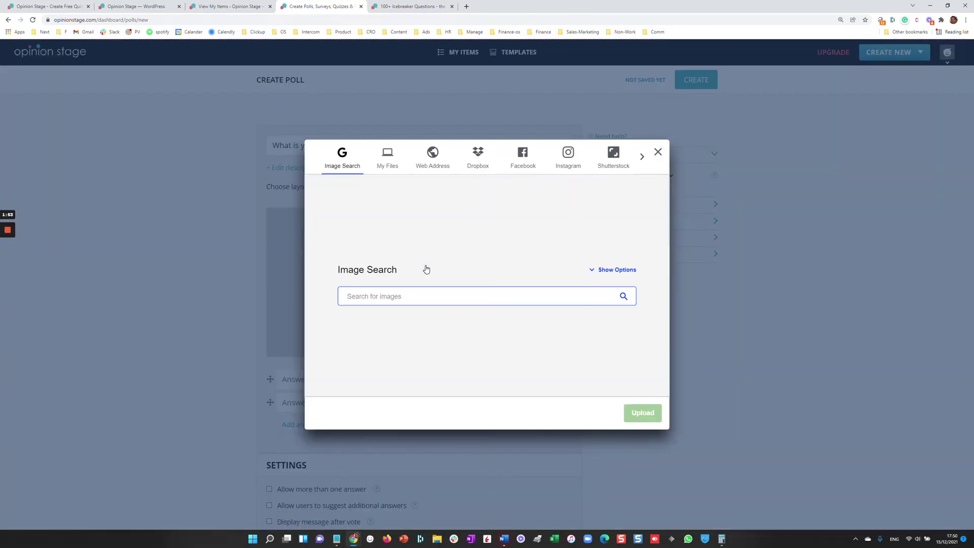
- Search images for 'italian food', pick the pasta dishes photo and upload it as the poll image
text(italian food)
key(Return)
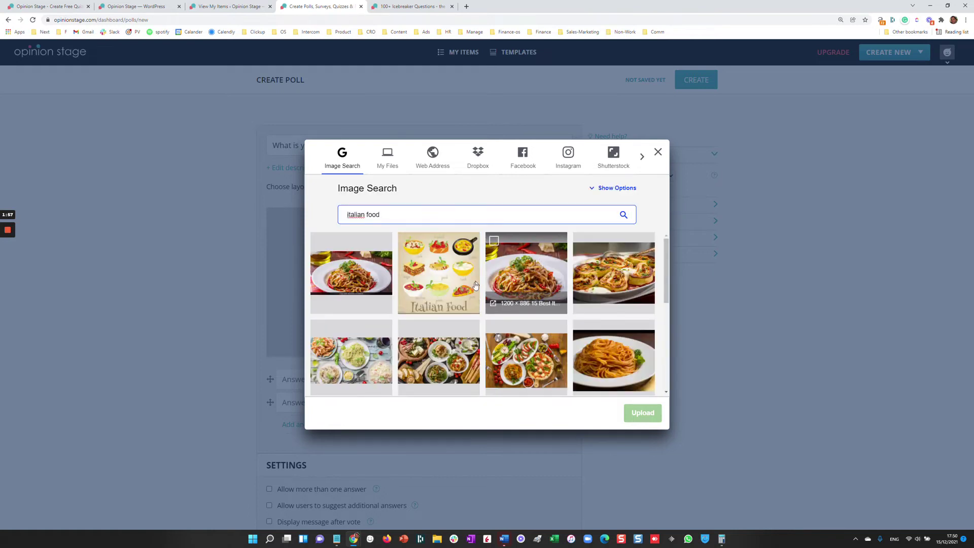
click(350, 350)
click(643, 413)
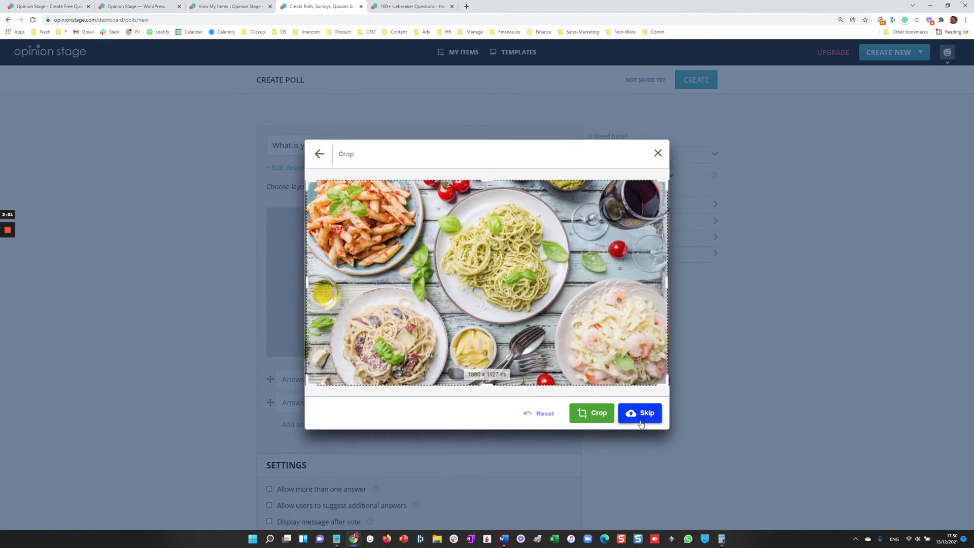
click(586, 411)
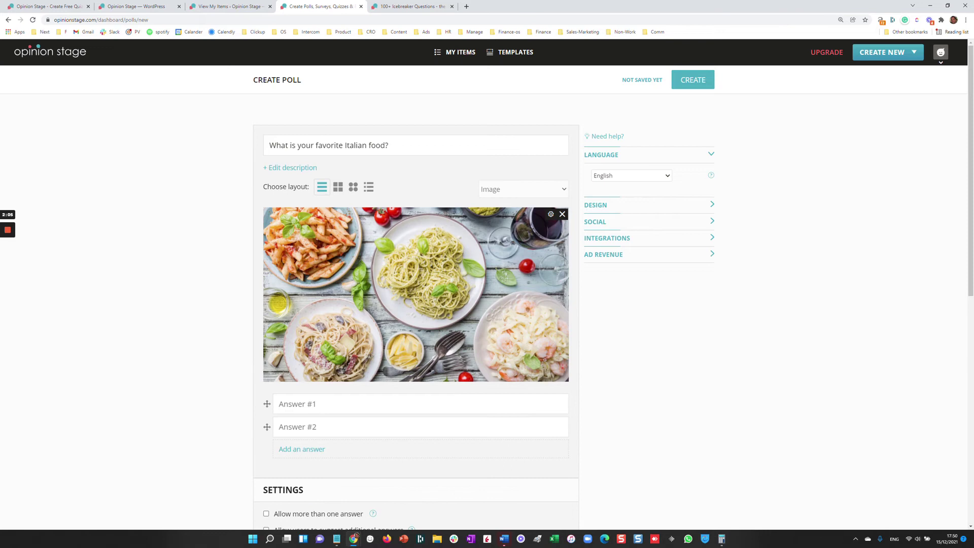
- Fill in the four answers Pizza, Pasta, Salad and Other
click(284, 404)
text(Pizza)
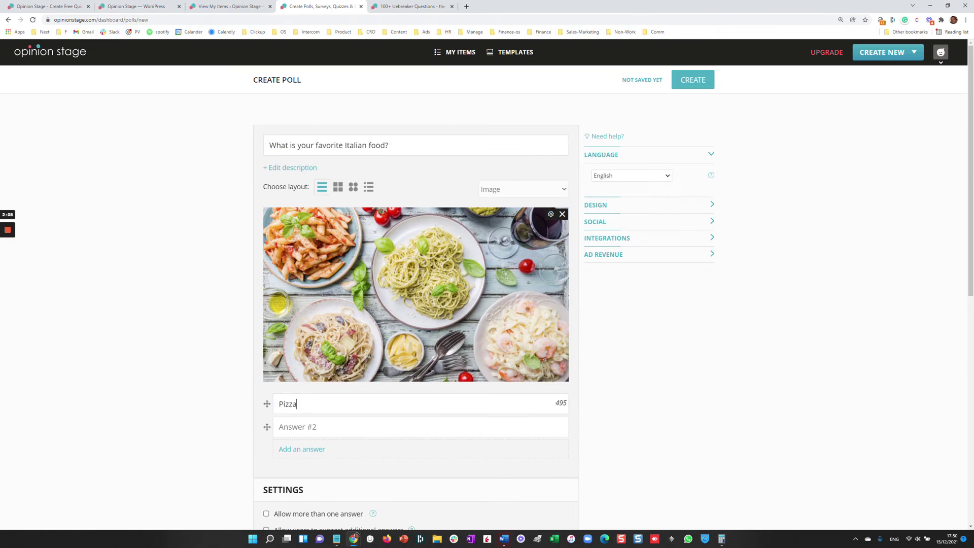
click(337, 426)
text(Pasta)
click(289, 450)
text(Salad)
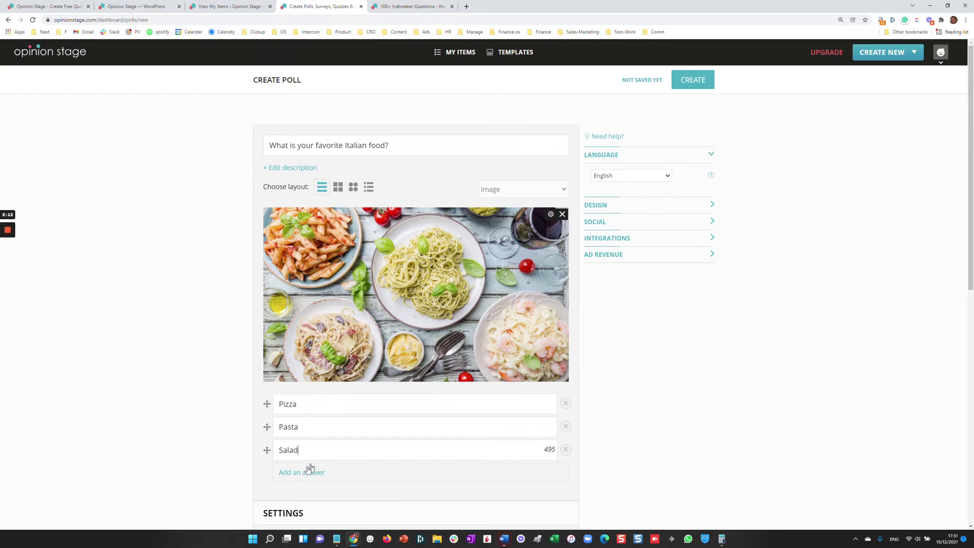
click(305, 472)
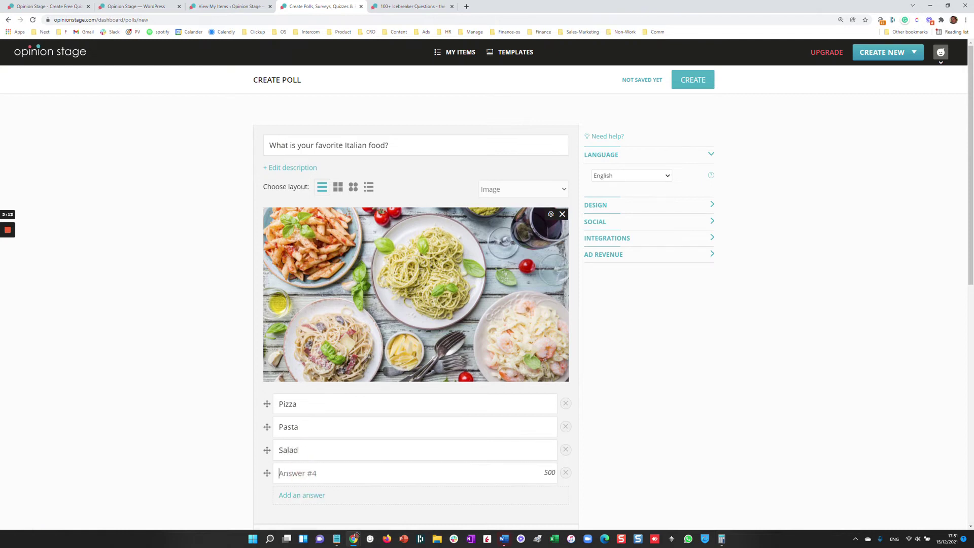
text(Other)
- Create the poll, then preview it and close the preview
click(673, 83)
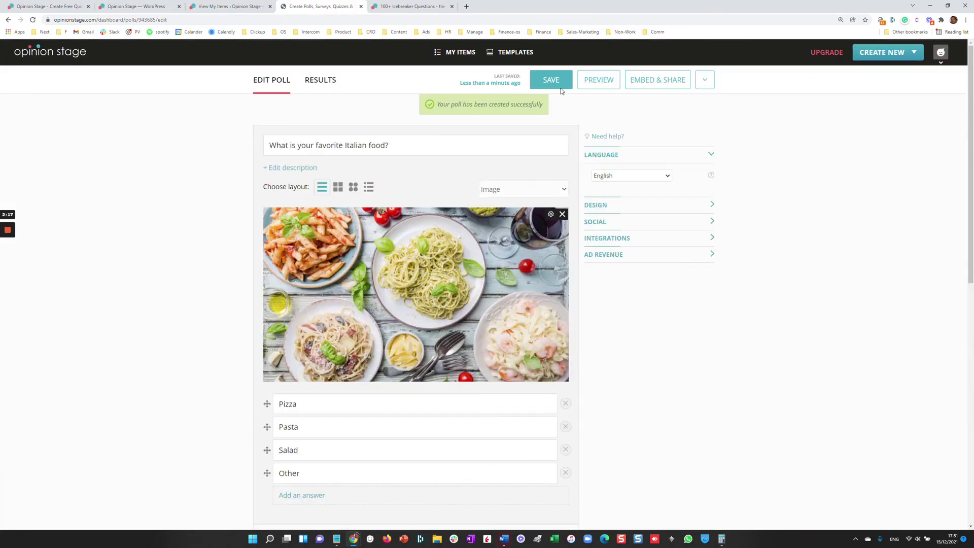
click(595, 87)
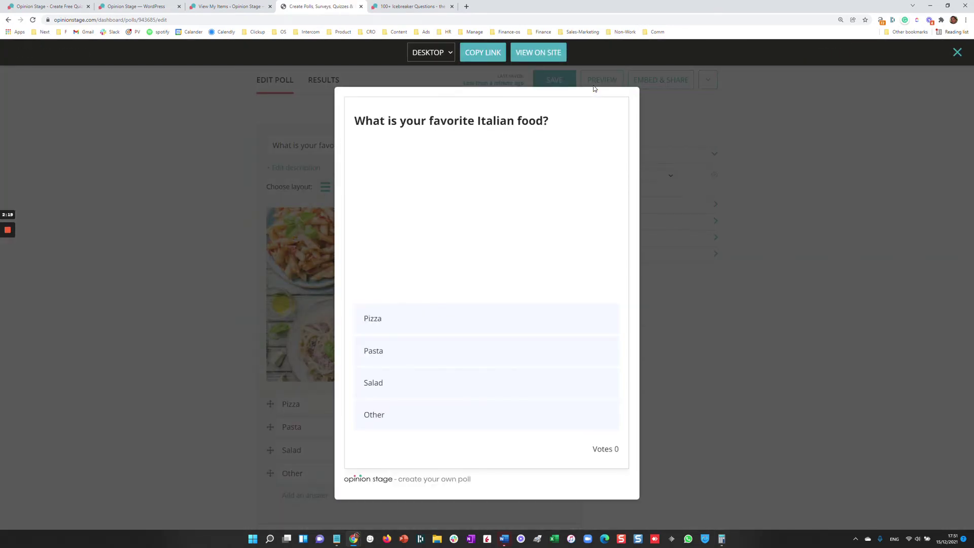
click(144, 231)
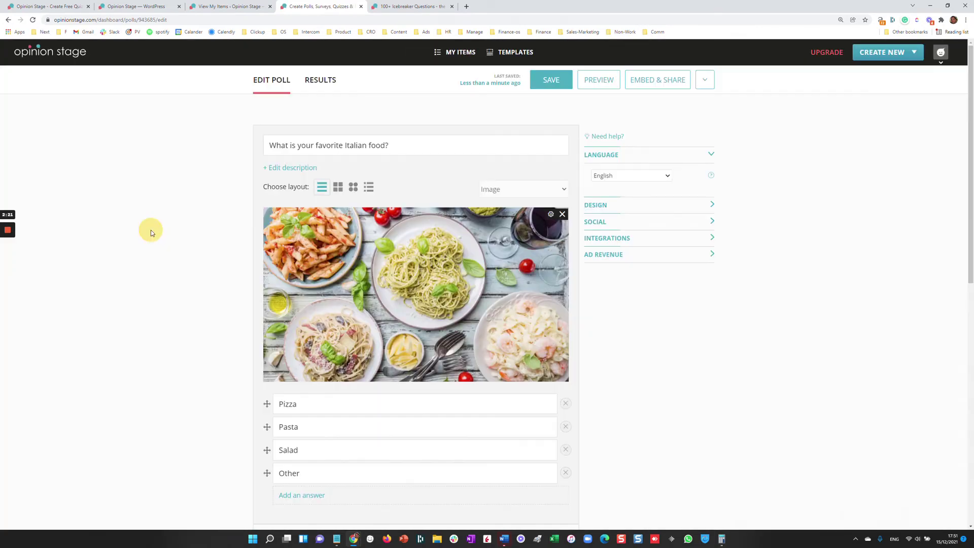
scroll(811, 288, down, 2)
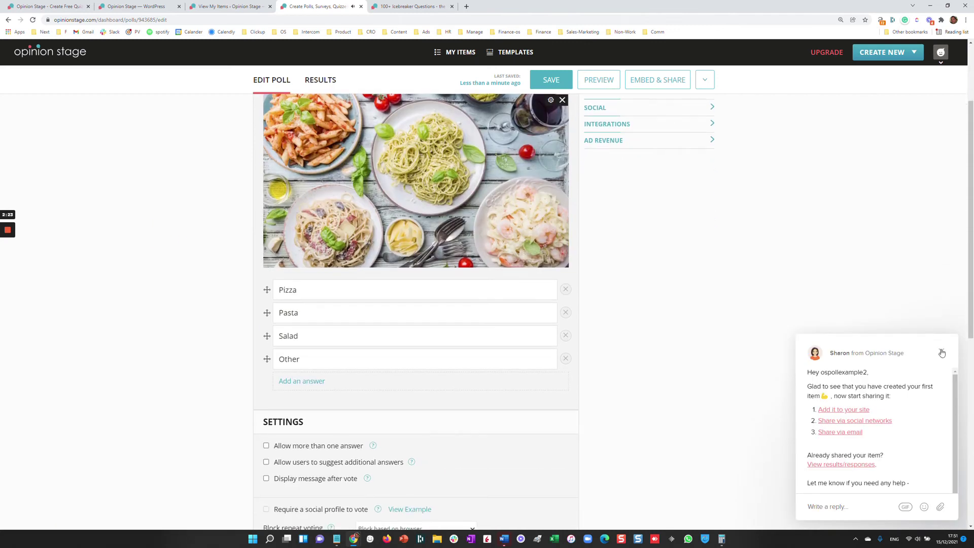
- Dismiss the chat message and look over the poll's Settings and Design options
click(942, 355)
scroll(202, 270, down, 5)
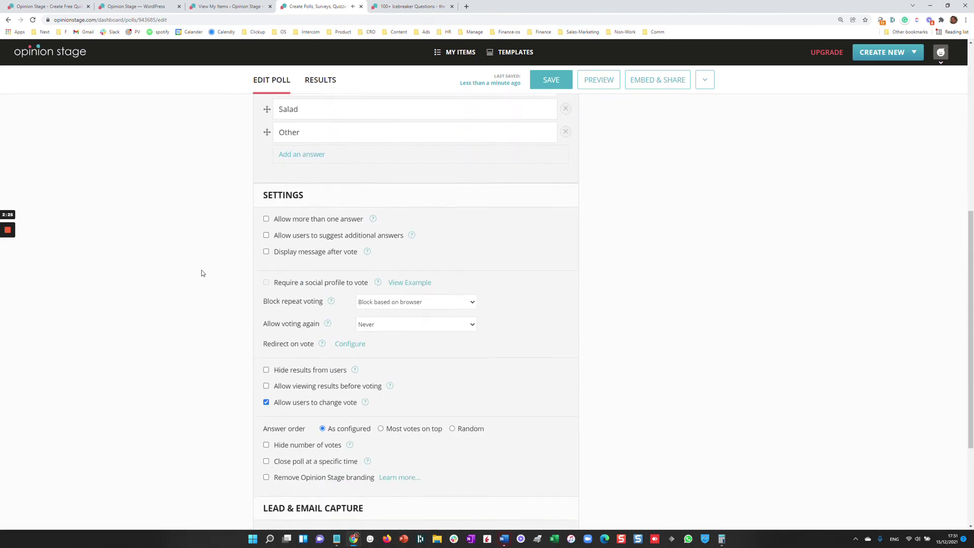
scroll(343, 299, down, 2)
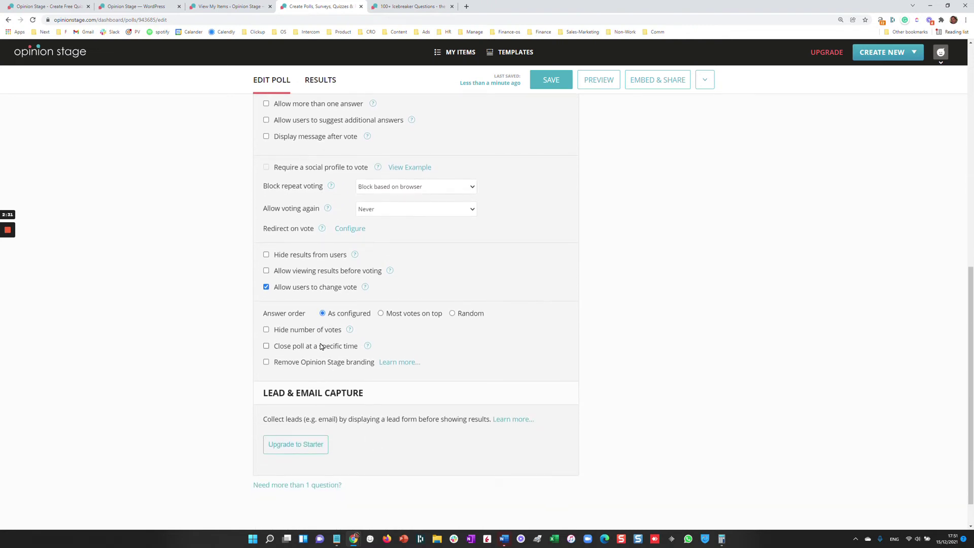
scroll(530, 354, up, 9)
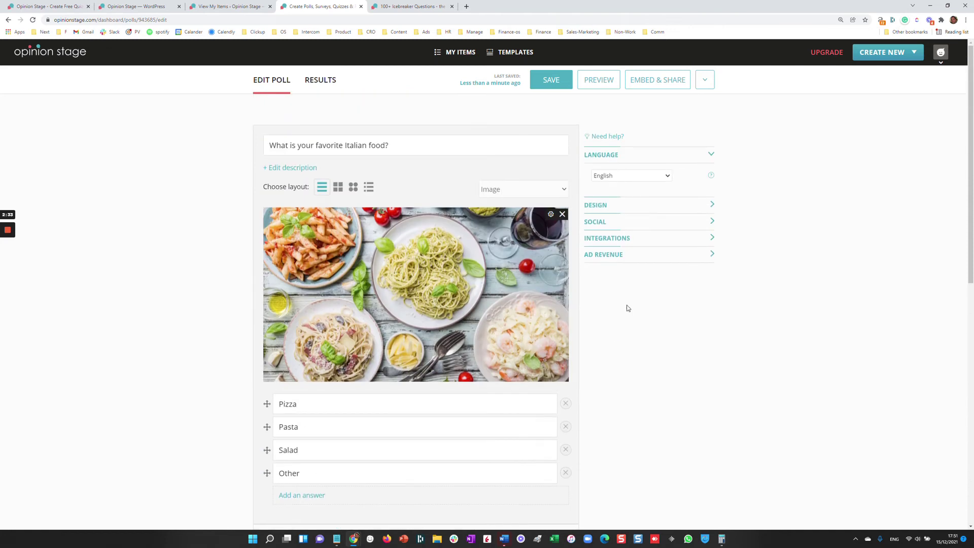
click(622, 208)
click(642, 174)
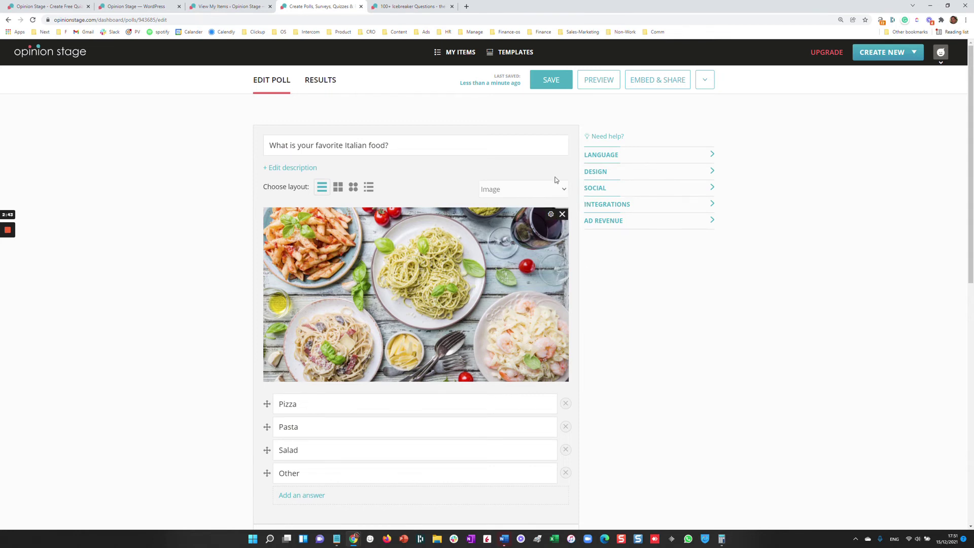
- Select the poll's WordPress shortcode under Embed & Share, then switch to the Icebreaker blog post
click(643, 86)
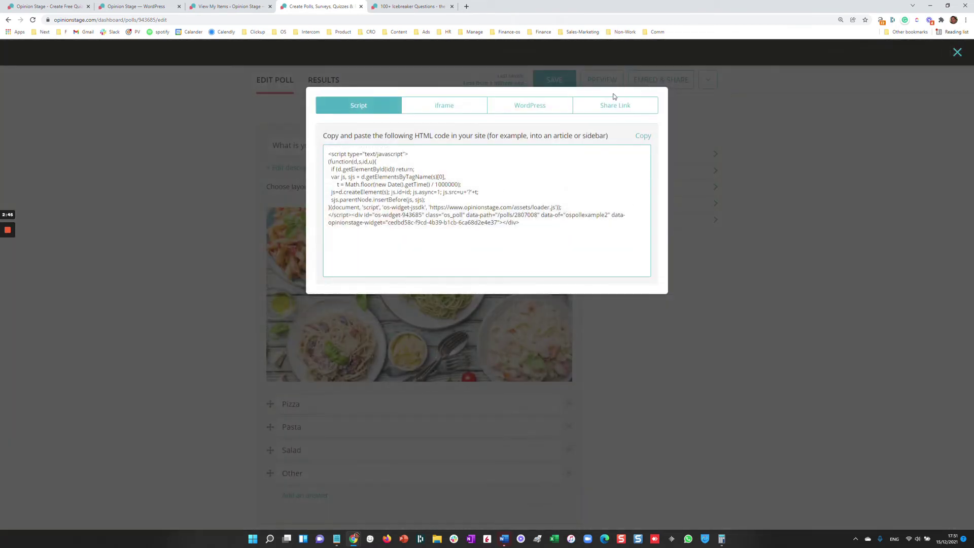
click(562, 110)
click(419, 225)
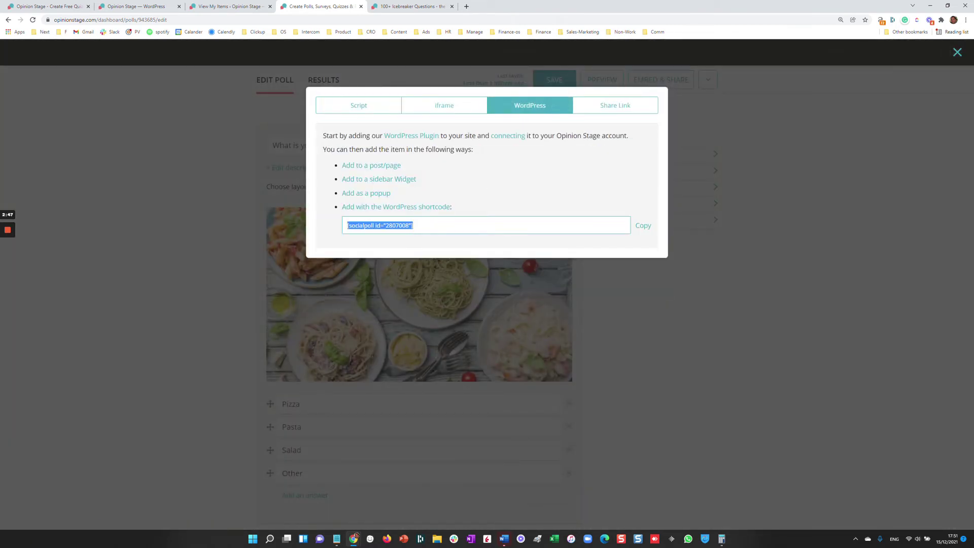
click(426, 6)
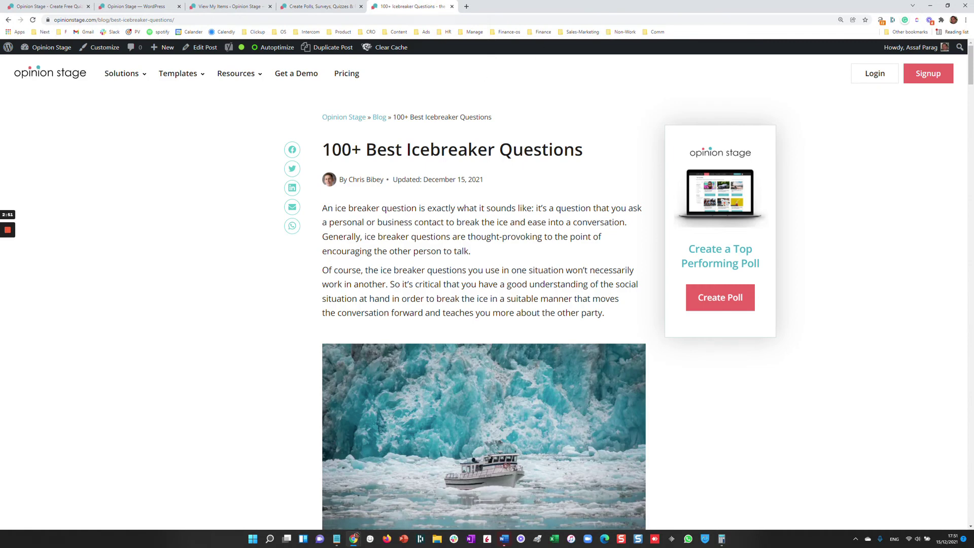
- Embed the existing Italian food poll in a Poll block below the iceberg image
click(205, 48)
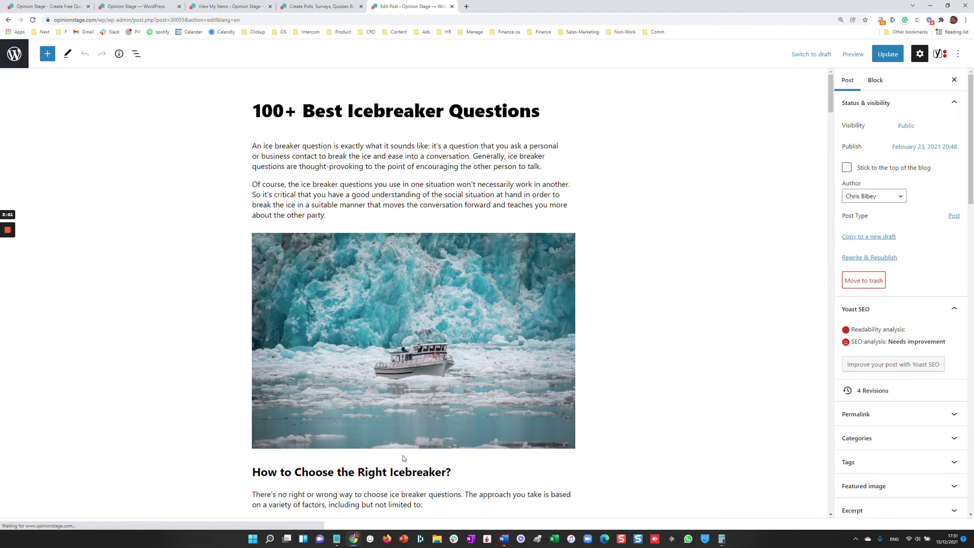
click(415, 458)
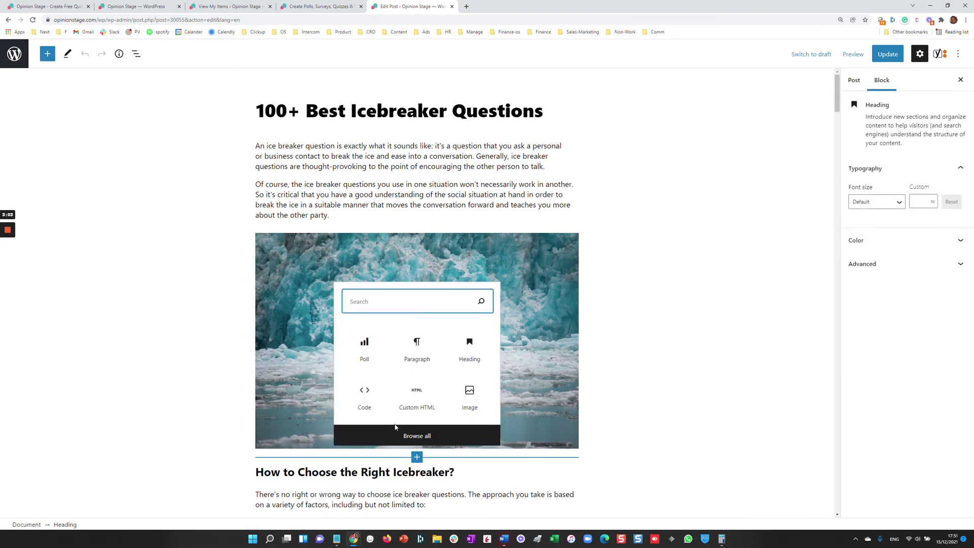
click(365, 354)
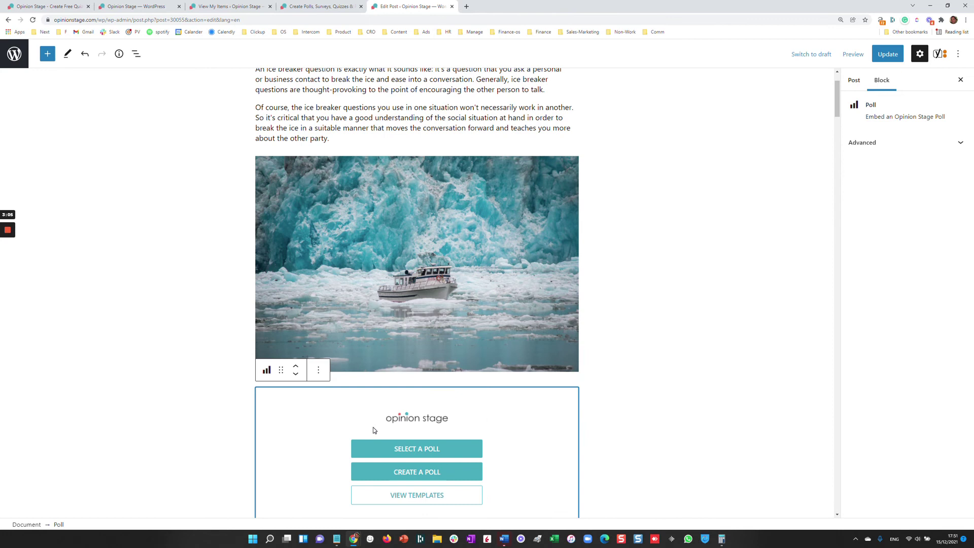
click(398, 449)
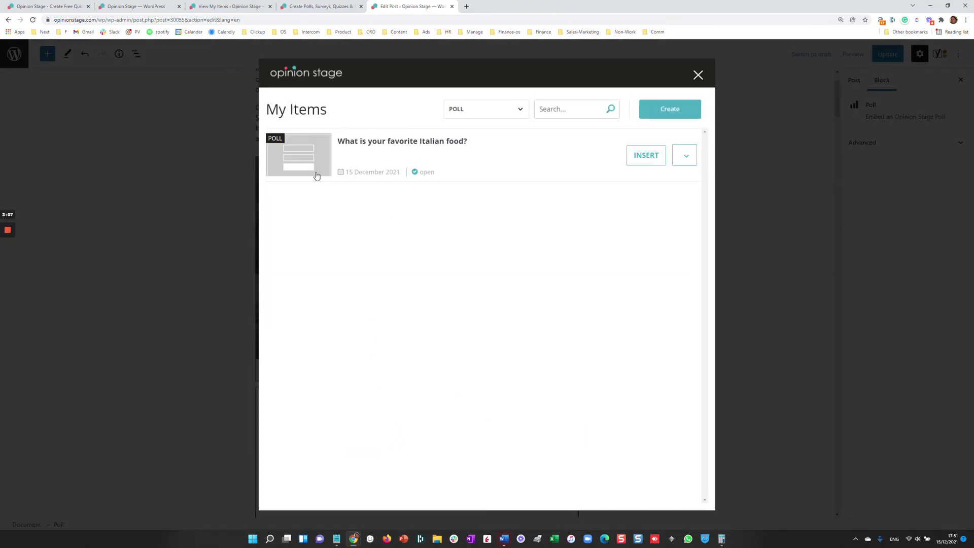
click(634, 158)
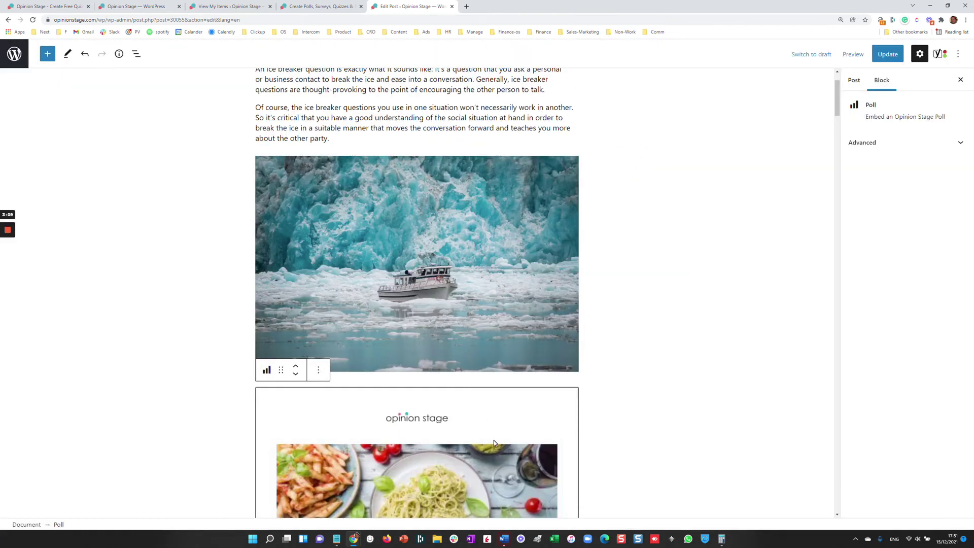
- Update the Icebreaker Questions post and check the poll on the live post
click(886, 55)
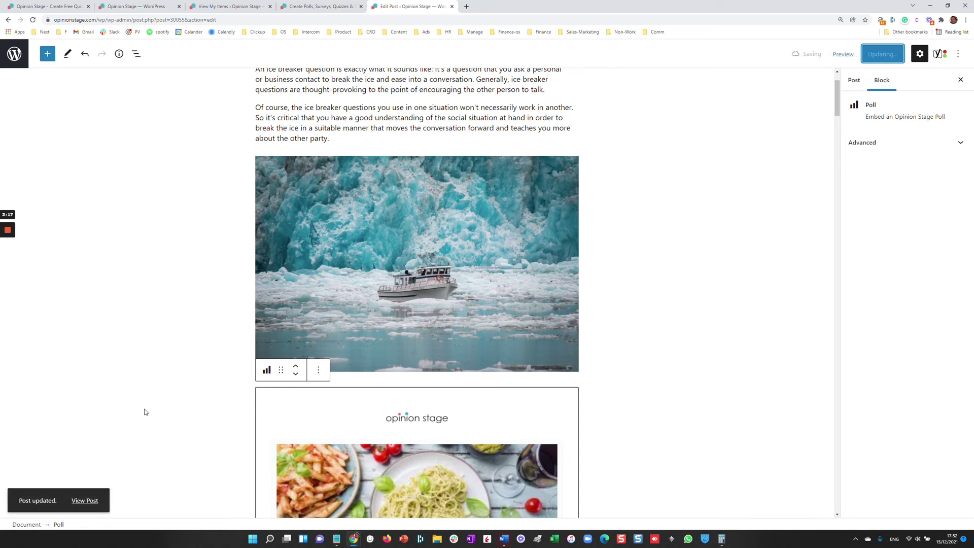
click(97, 502)
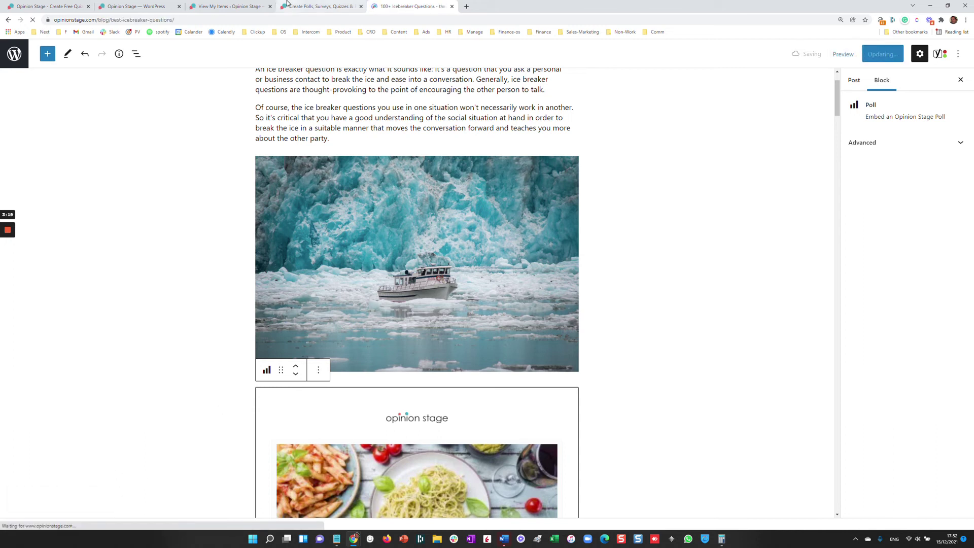
scroll(449, 197, down, 4)
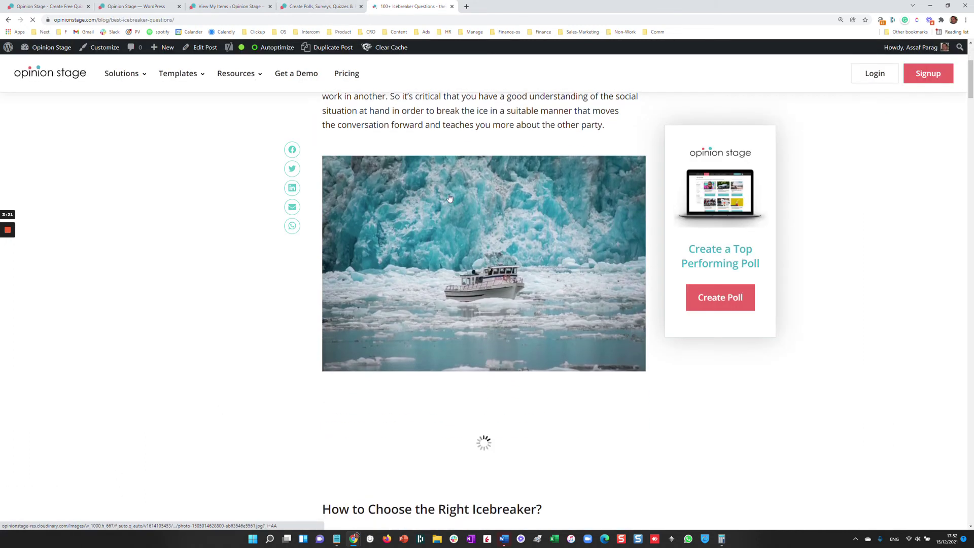
scroll(449, 198, down, 5)
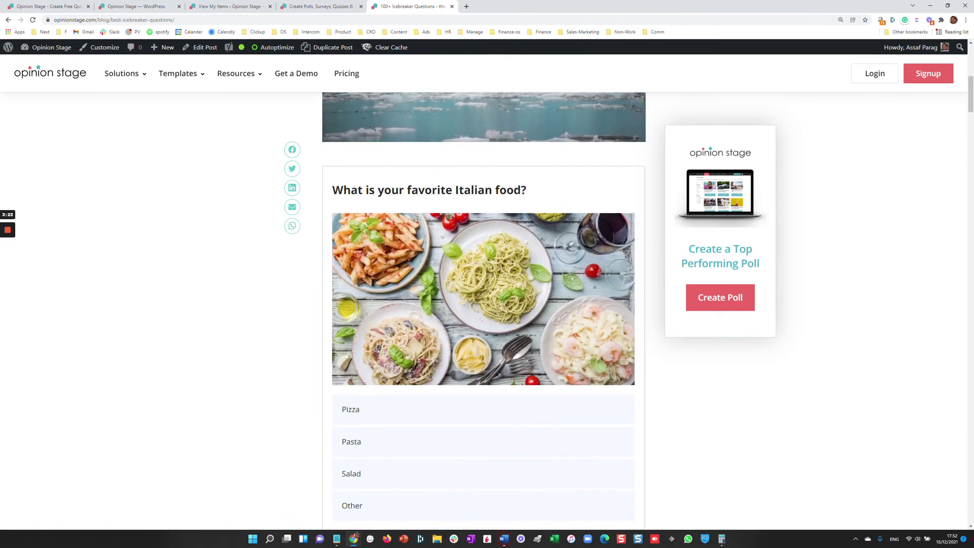
click(229, 6)
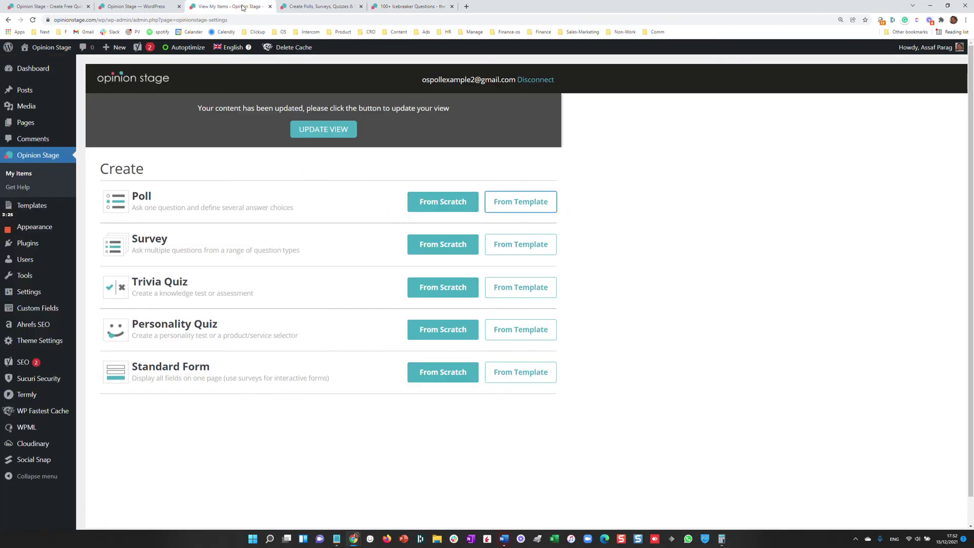
- Start a new post and switch it to the classic editor
click(116, 47)
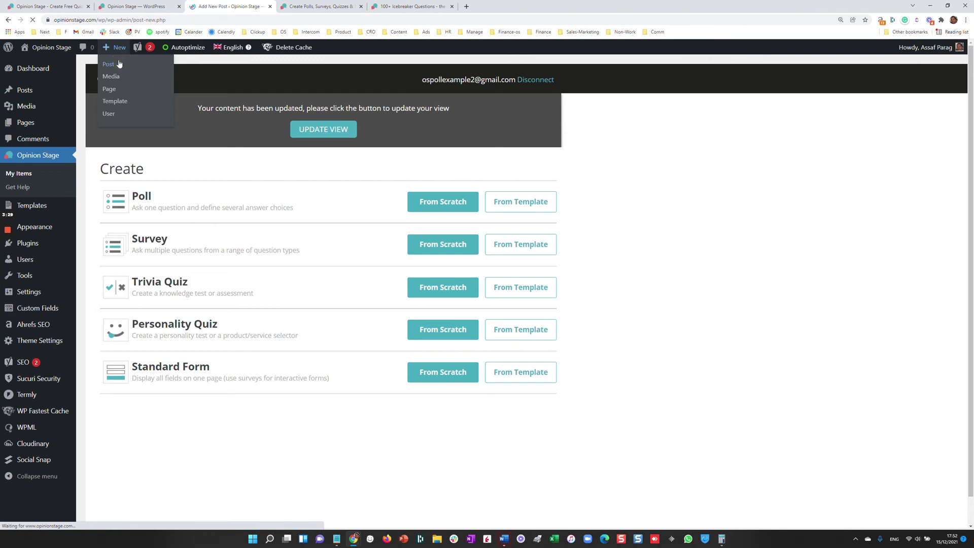
click(961, 57)
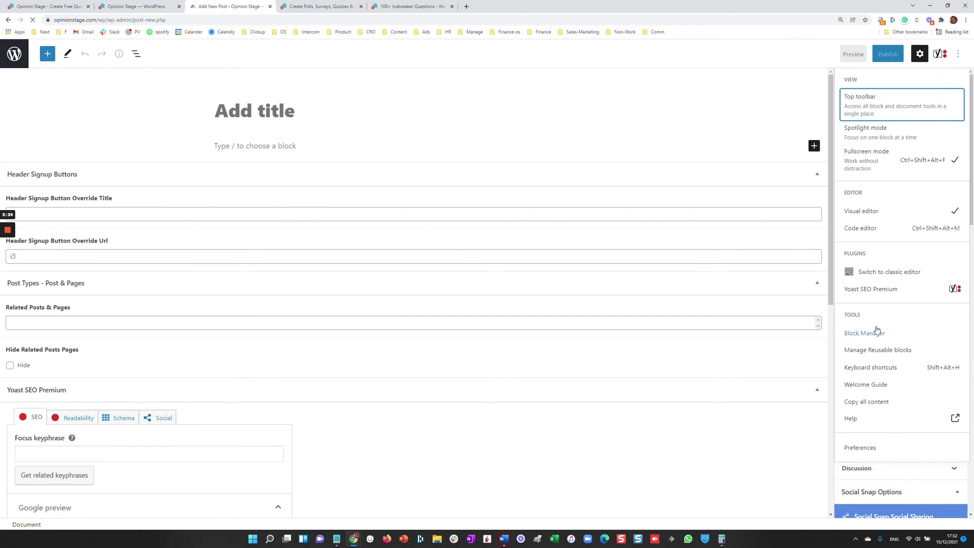
click(888, 273)
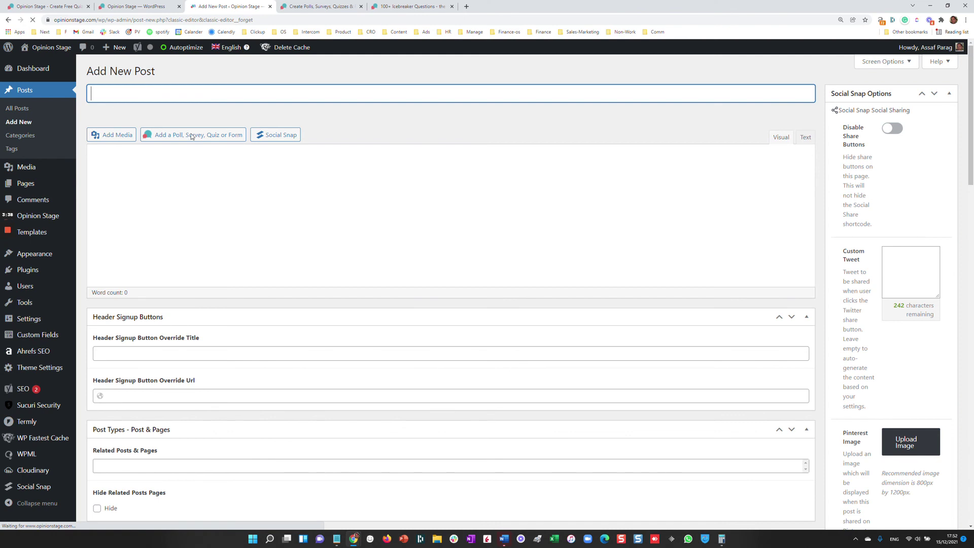
- Bring up the Opinion Stage My Items list and close it without inserting anything
click(191, 135)
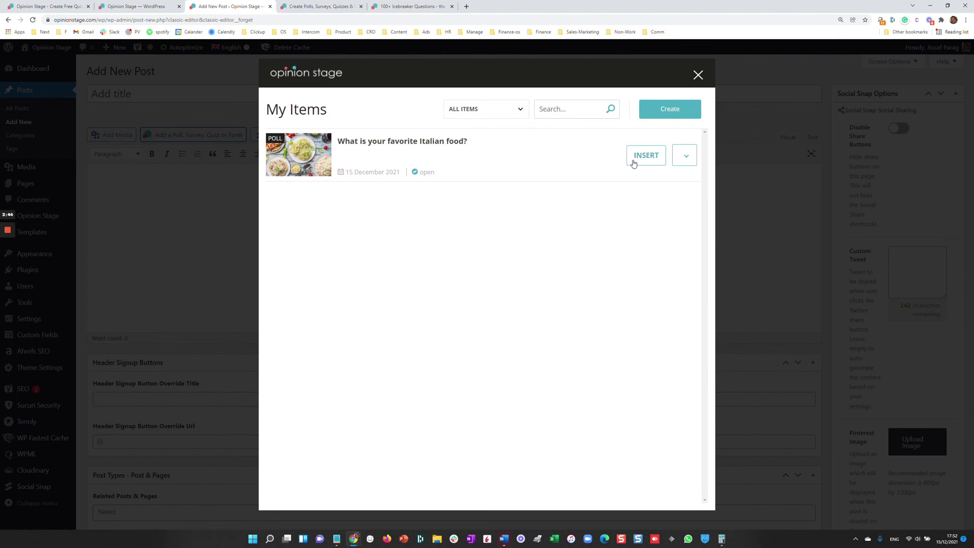
click(698, 75)
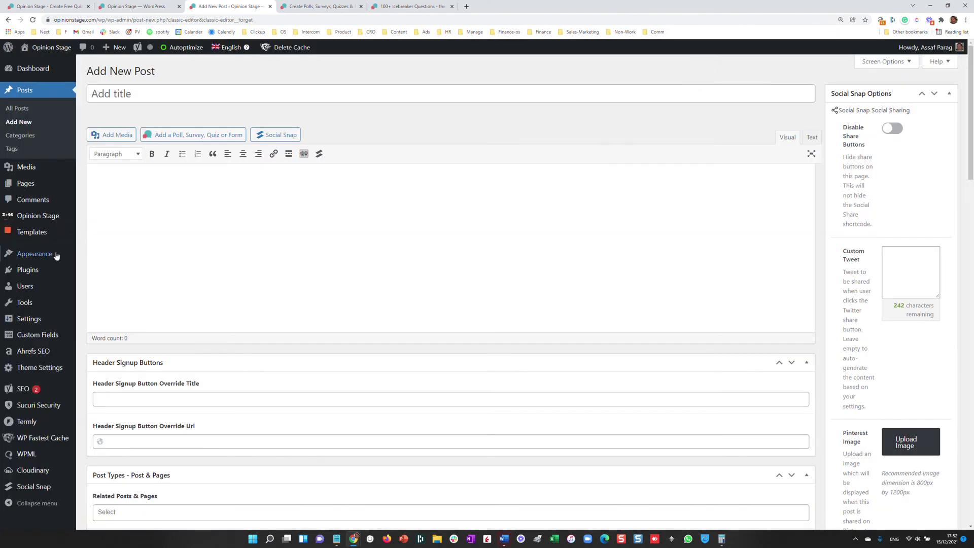
mouse_move(45, 261)
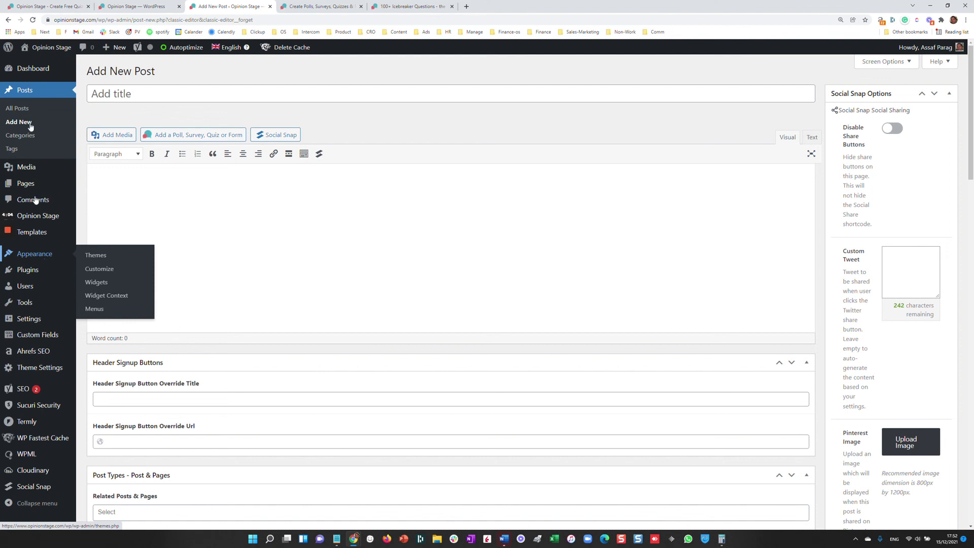
- Switch to the browser tab showing the Opinion Stage homepage
click(33, 5)
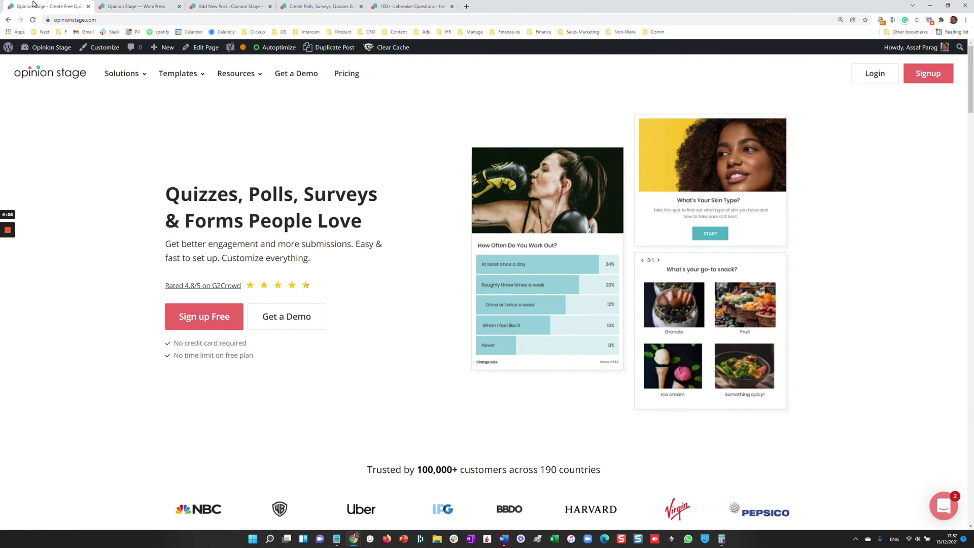